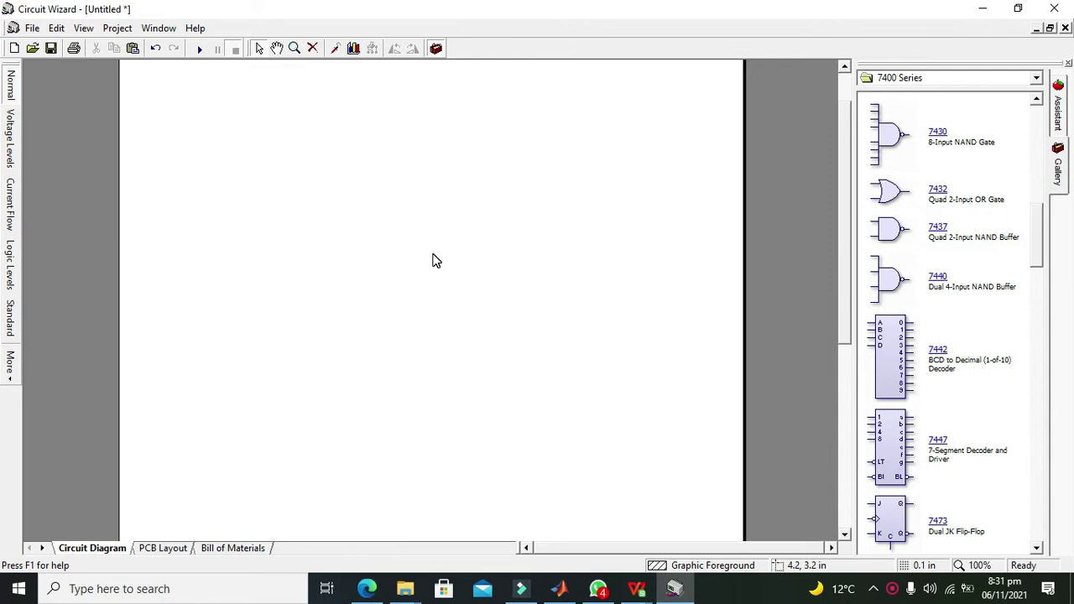
Place a 7442 BCD to Decimal (1-of-10) Decoder from the 7400 Series gallery in the middle of the circuit diagram
left_click(936, 84)
left_click(1039, 126)
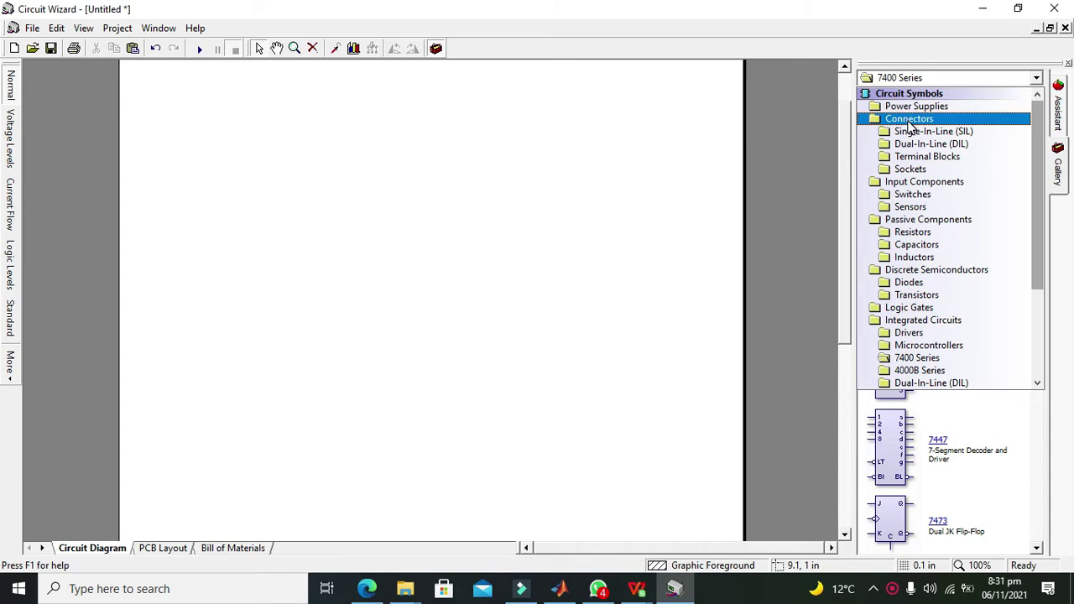
left_click(898, 79)
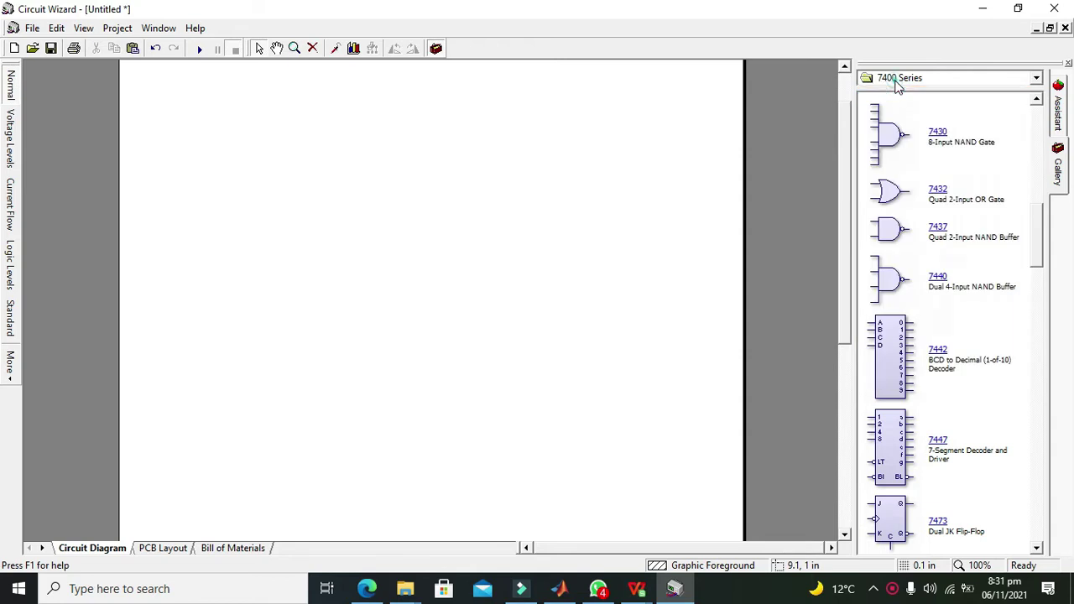
left_click(894, 79)
scroll(892, 185, "down", 4)
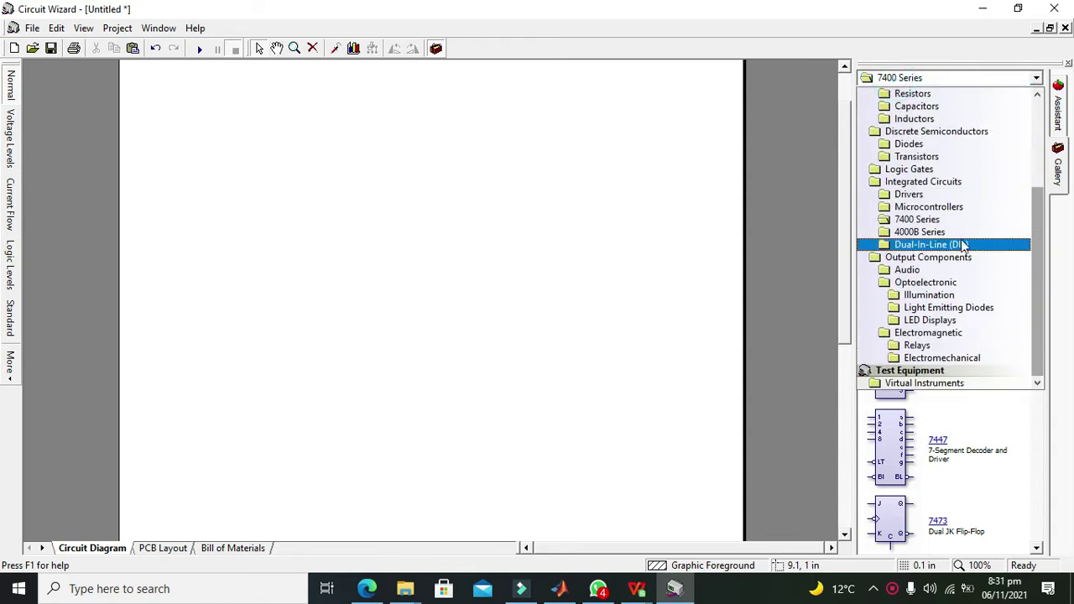
left_click(918, 220)
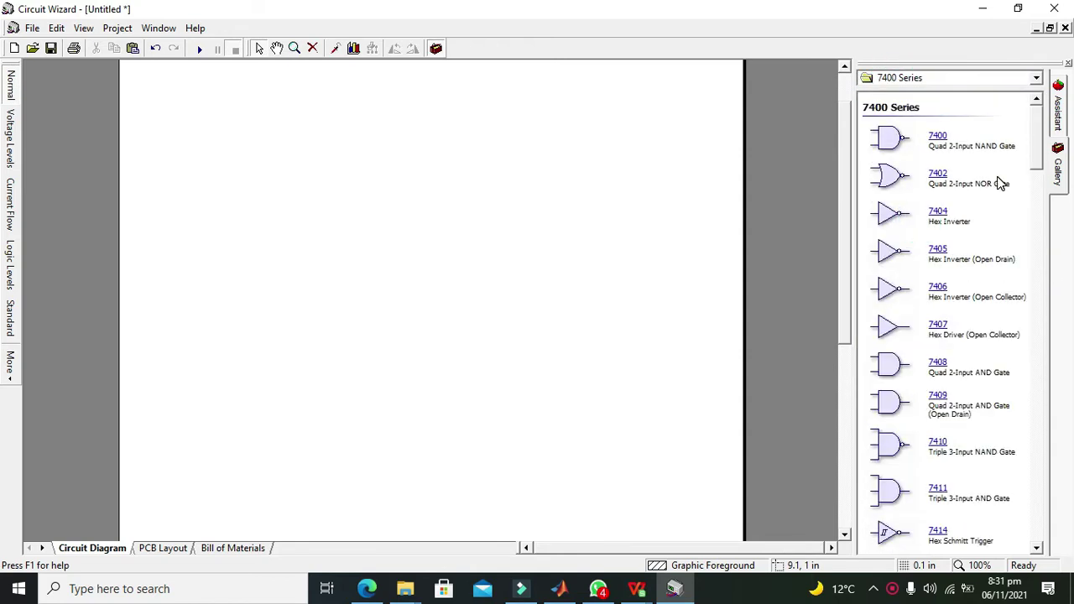
left_click_drag(1041, 142, 1047, 239)
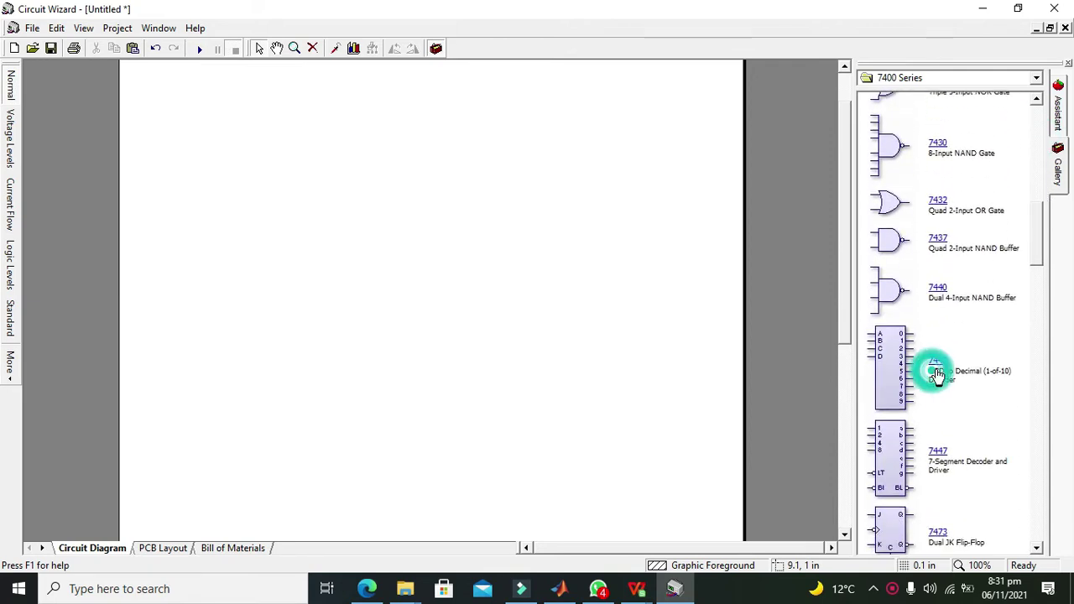
left_click_drag(891, 372, 439, 294)
left_click(539, 318)
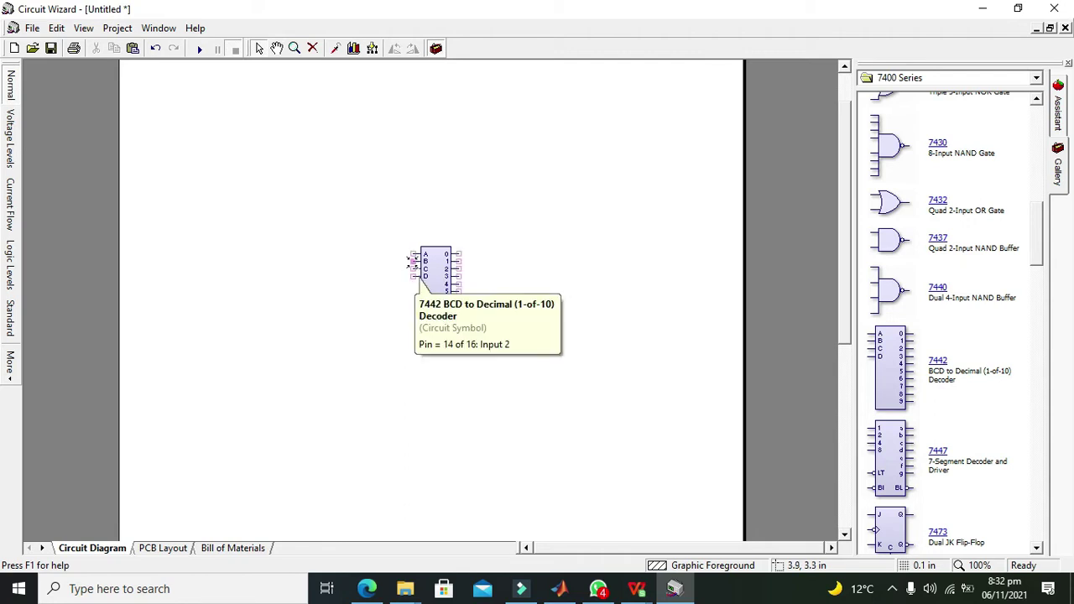
left_click(514, 259)
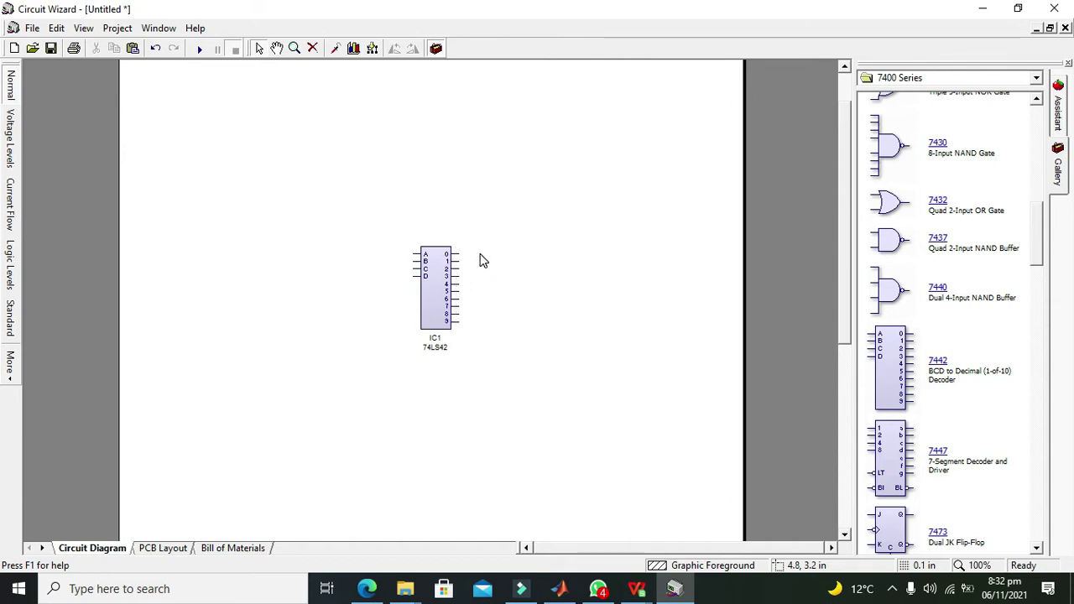
Shift the 7442 decoder slightly to the left on the diagram and deselect it
left_click(434, 270)
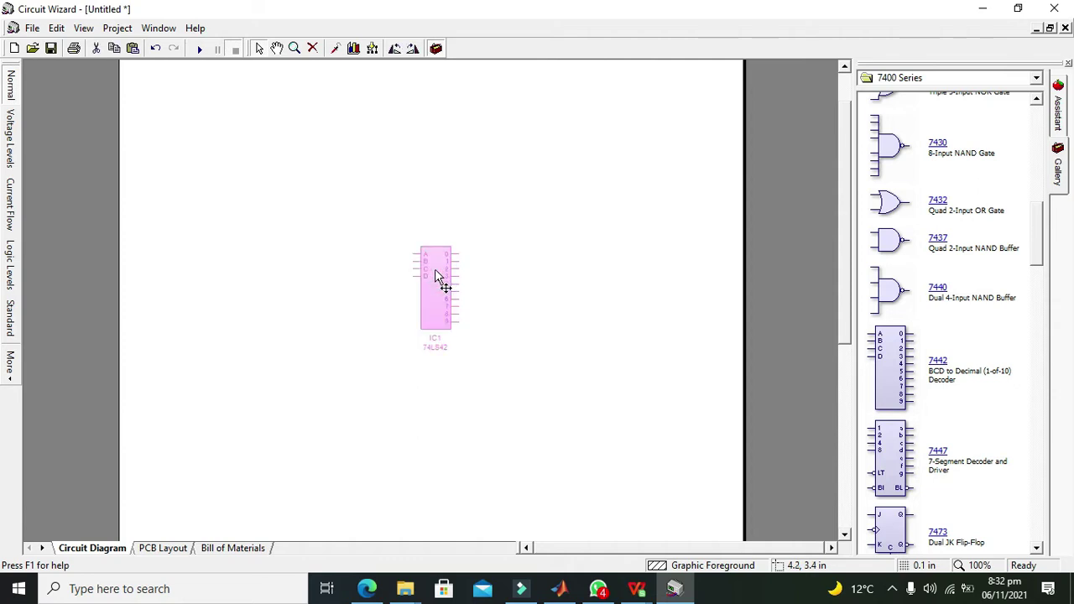
left_click_drag(434, 269, 427, 271)
left_click(514, 291)
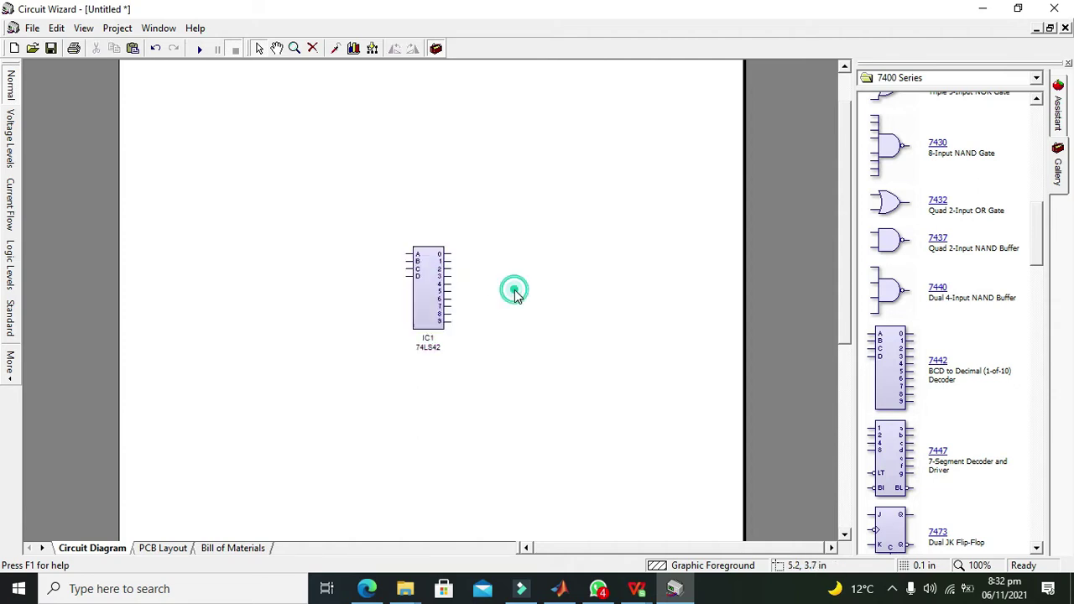
Place ten Output symbols from the Logic Gates gallery in an evenly spaced vertical column to the right of the decoder
left_click(945, 83)
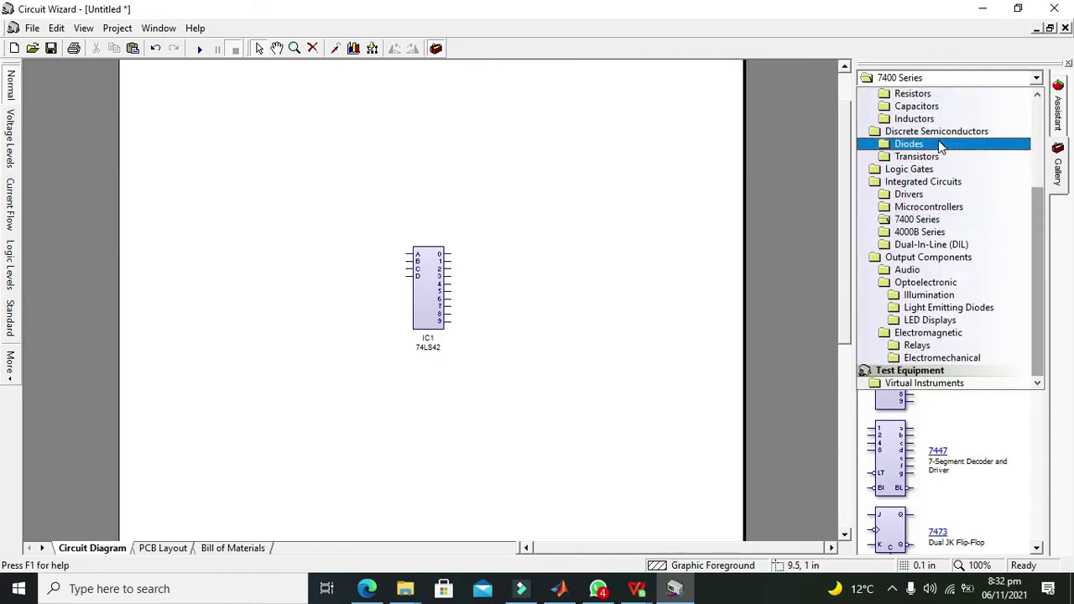
left_click(972, 169)
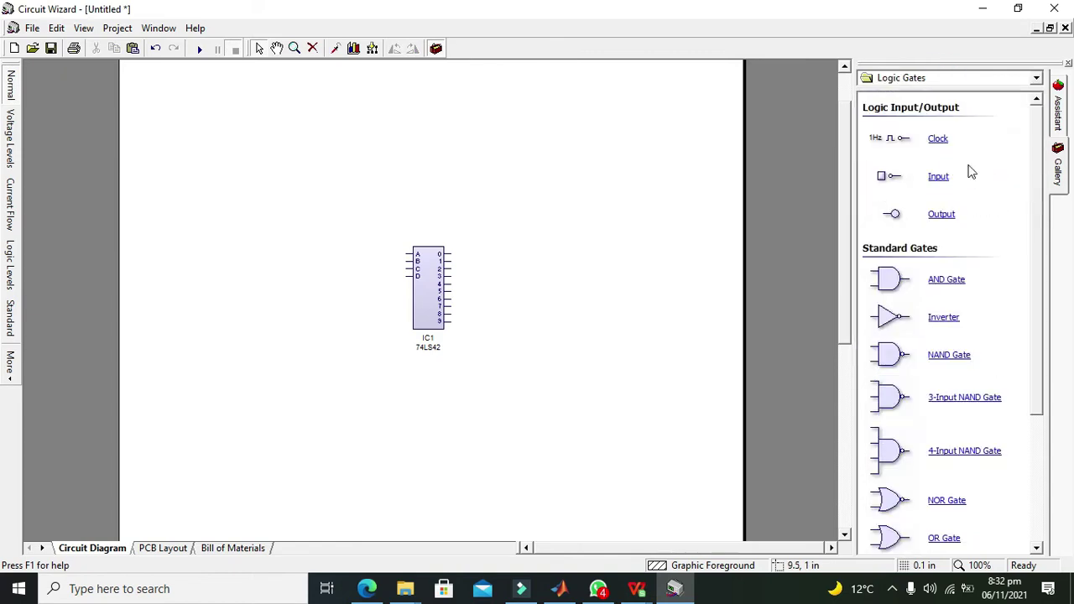
left_click_drag(893, 215, 538, 217)
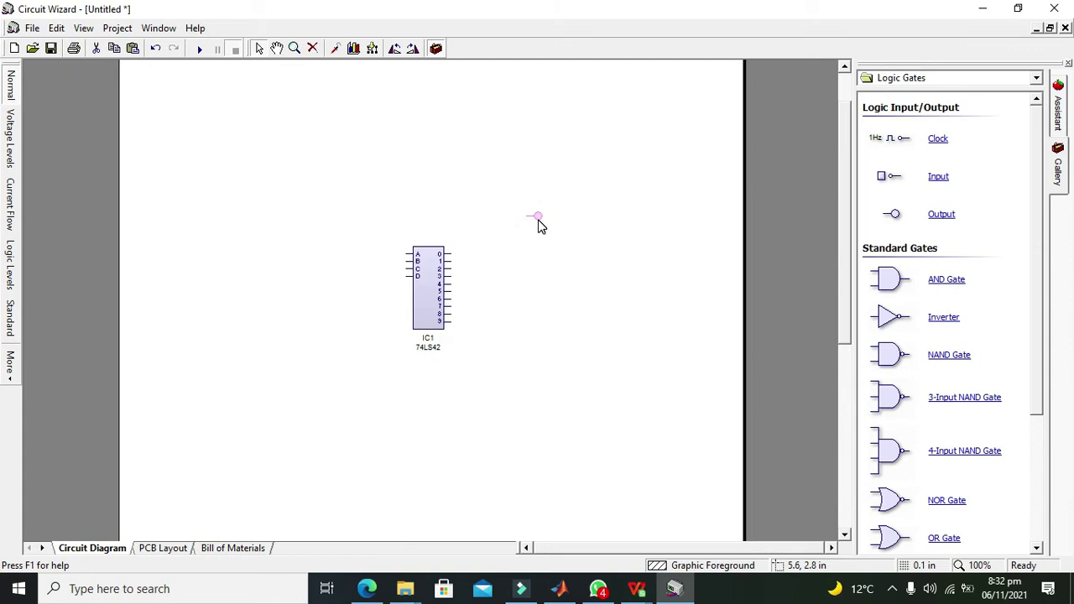
left_click(535, 235)
left_click(537, 232)
left_click(537, 247)
left_click_drag(535, 282, 535, 264)
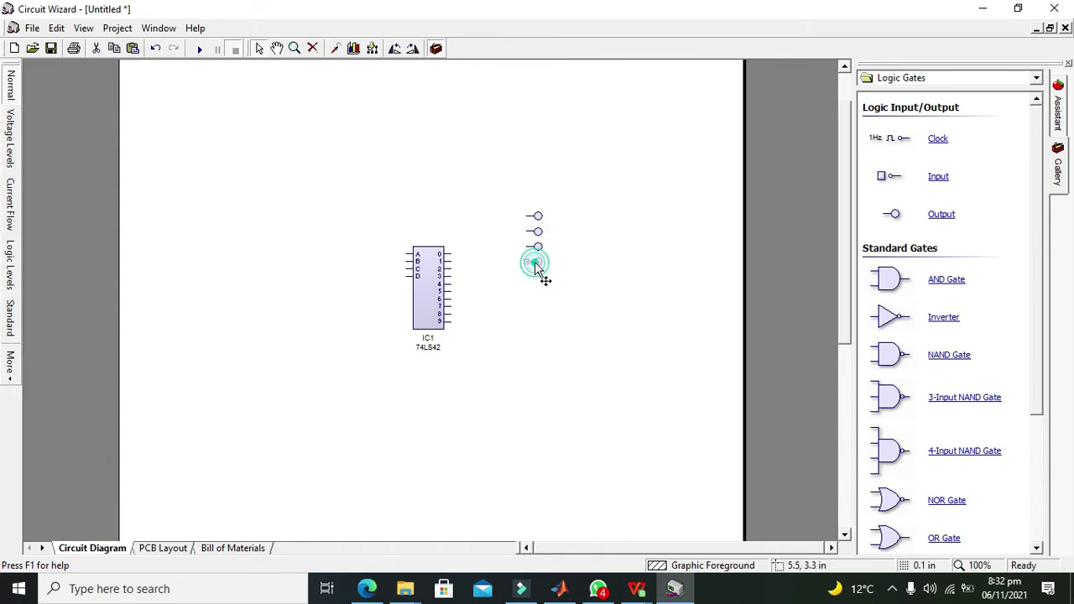
left_click(534, 276)
left_click(533, 293)
left_click(534, 293)
left_click(535, 307)
left_click(534, 328)
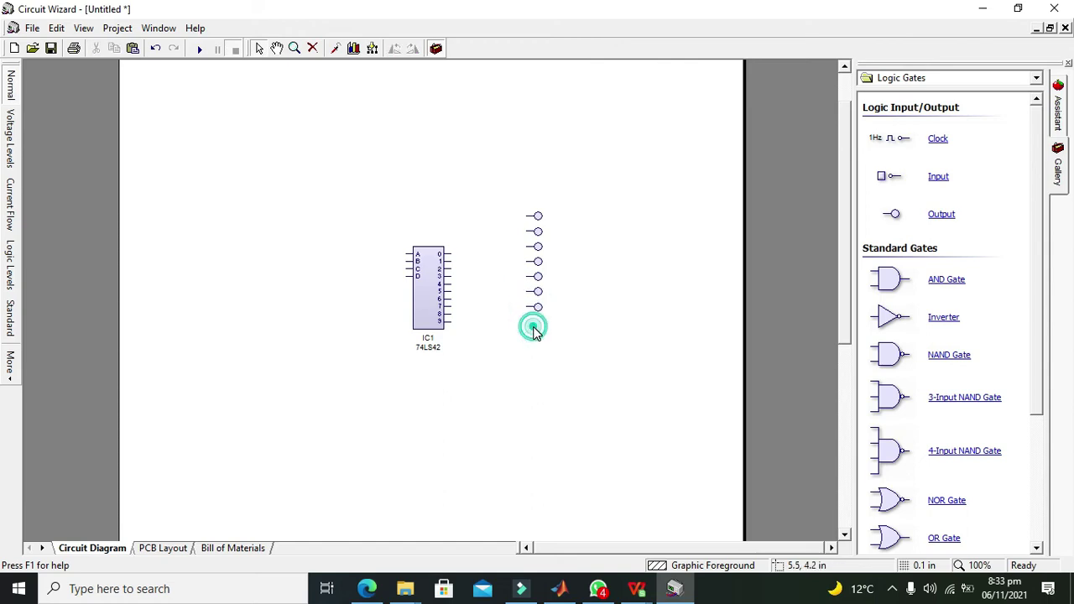
left_click(535, 324)
left_click(534, 333)
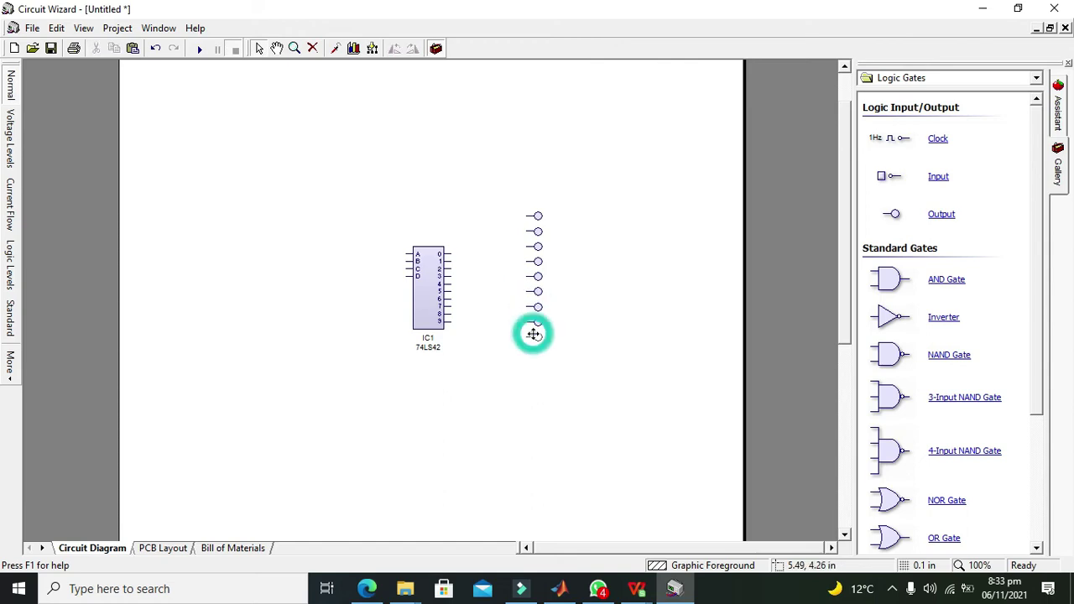
left_click(534, 336)
left_click(533, 356)
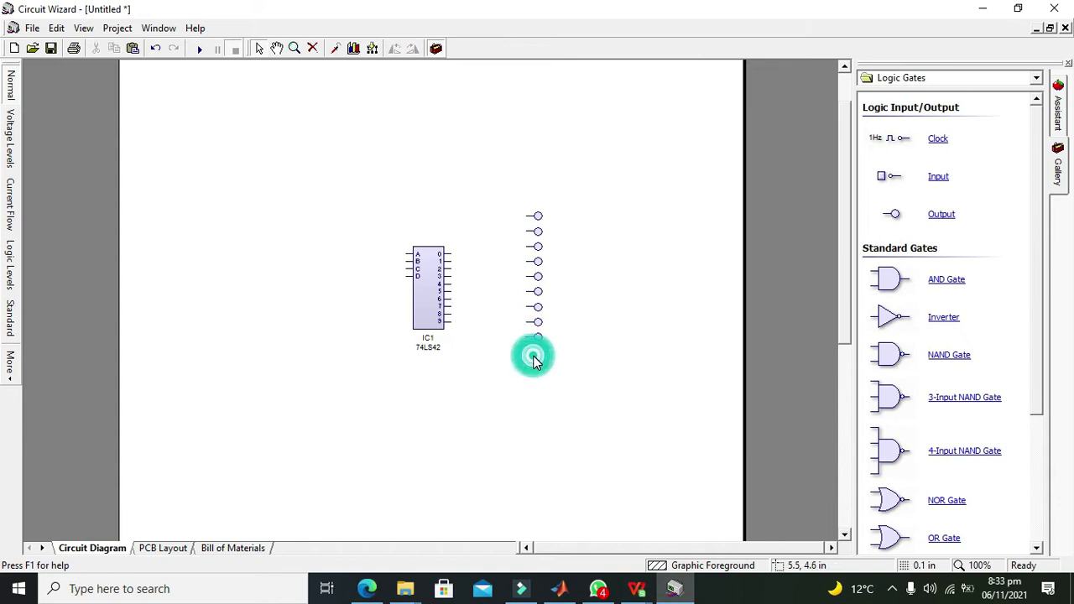
left_click(534, 351)
left_click(534, 371)
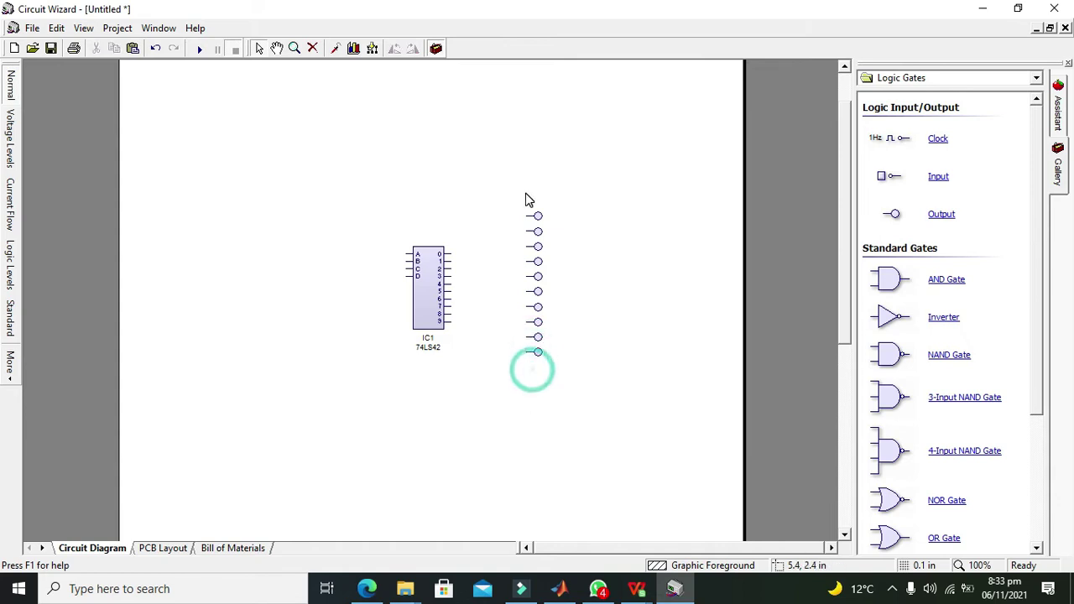
Wire the decoder's output pins 0 to 9 in order to the ten Output symbols from top to bottom
mouse_move(528, 217)
left_mouse_down()
mouse_move(452, 253)
mouse_move(467, 250)
mouse_move(463, 220)
mouse_move(475, 238)
mouse_move(458, 234)
mouse_move(528, 232)
mouse_move(451, 269)
mouse_move(529, 261)
mouse_move(495, 282)
mouse_move(451, 284)
mouse_move(524, 291)
mouse_move(516, 305)
mouse_move(450, 297)
left_mouse_up()
left_click(524, 276)
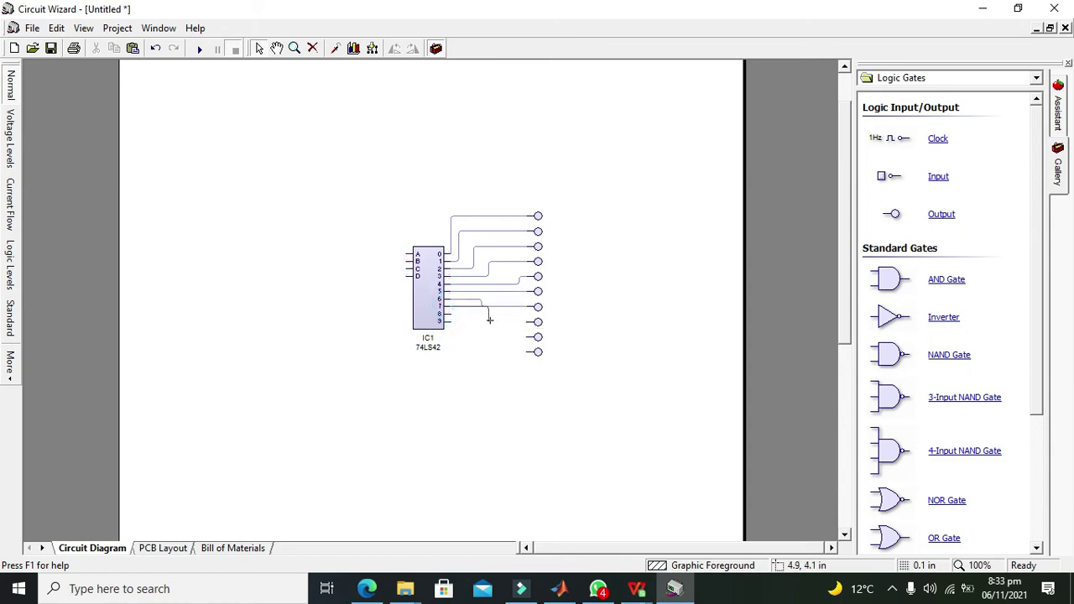
left_click_drag(476, 318, 463, 347)
left_click(460, 350)
left_click(526, 351)
left_click(481, 384)
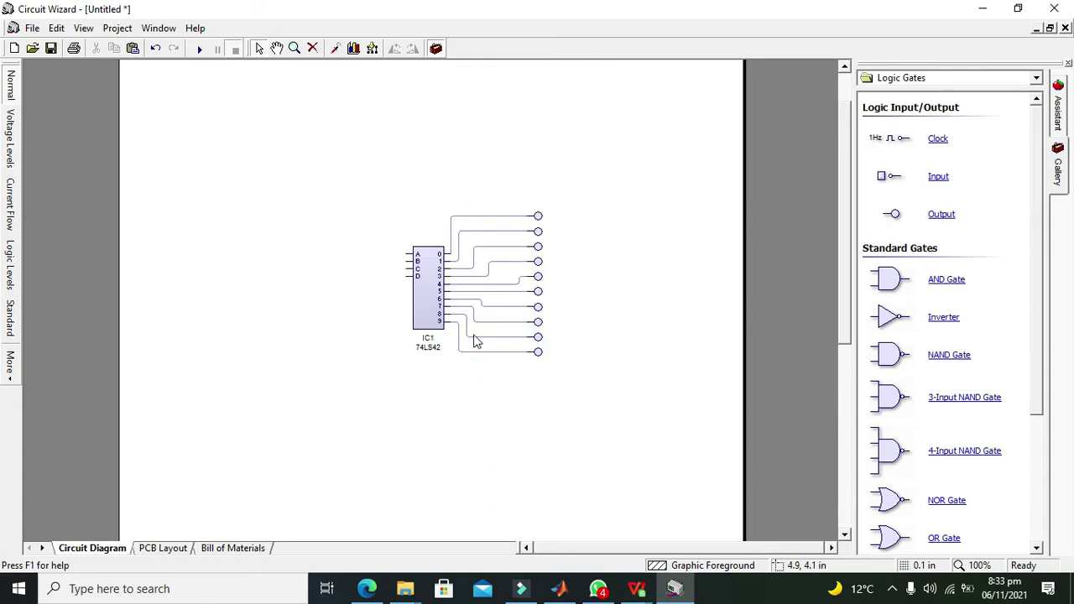
Place four logic Input symbols in a column left of the decoder and wire them in order to pins A, B, C and D
left_click_drag(888, 186, 321, 233)
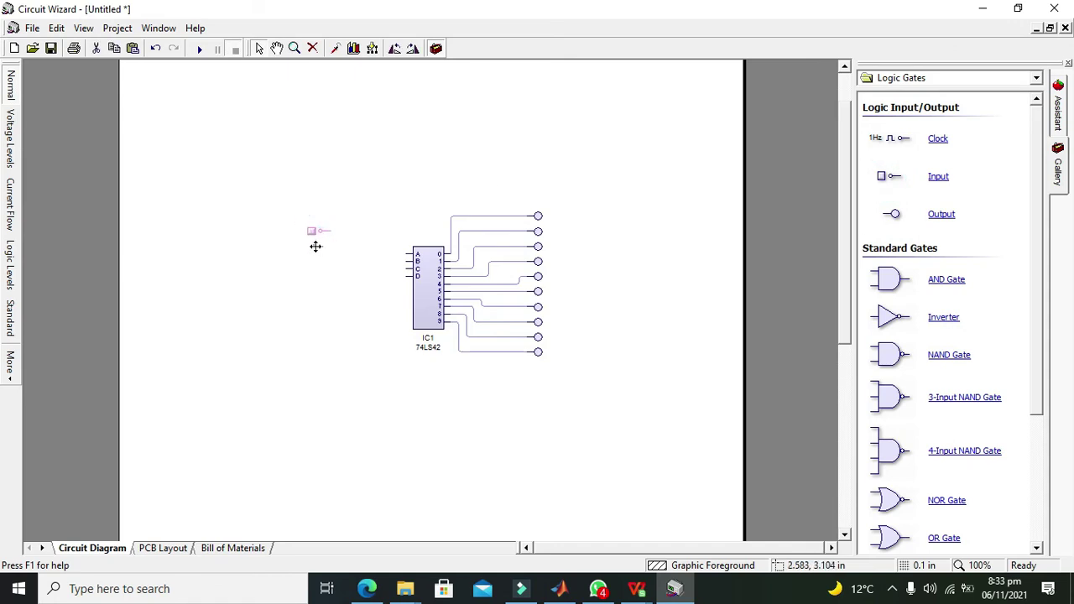
left_click_drag(320, 249, 325, 257)
left_click(323, 277)
left_click(323, 276)
left_click(321, 294)
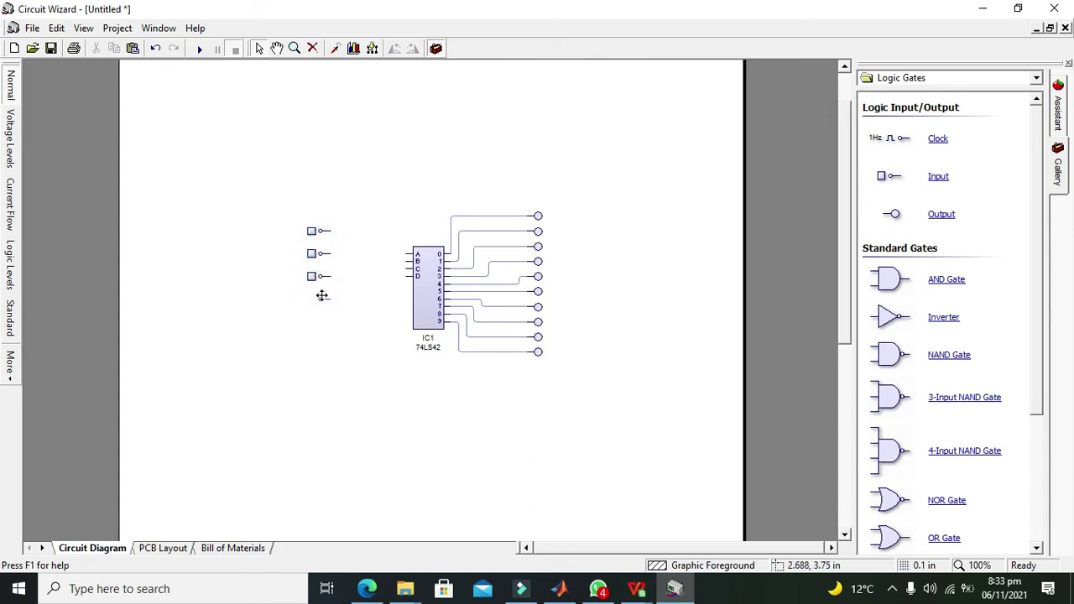
left_click(323, 295)
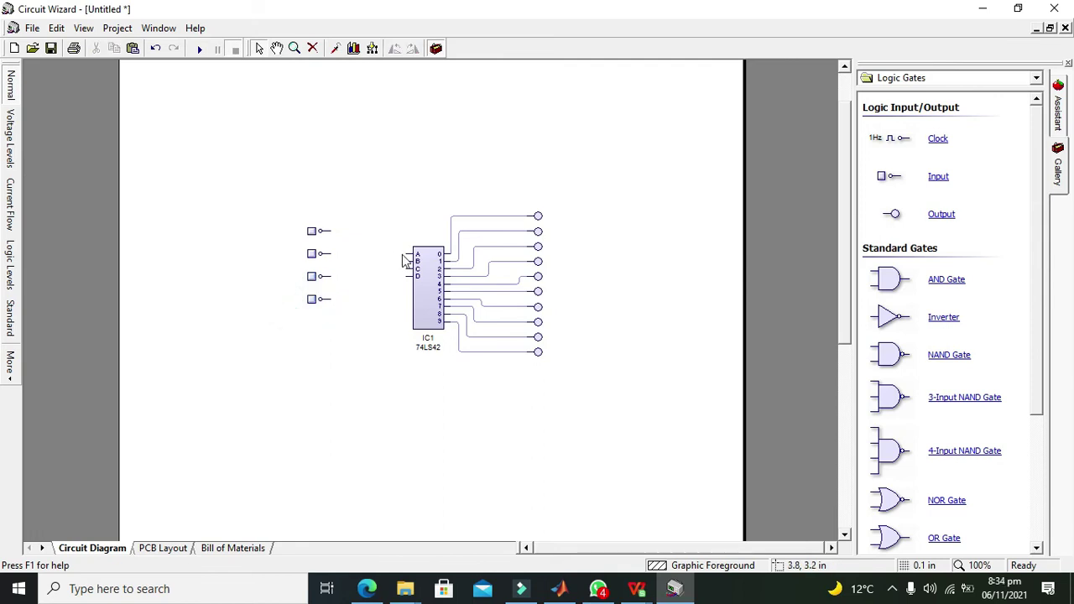
mouse_move(406, 254)
left_mouse_down()
mouse_move(382, 232)
mouse_move(326, 231)
left_mouse_up()
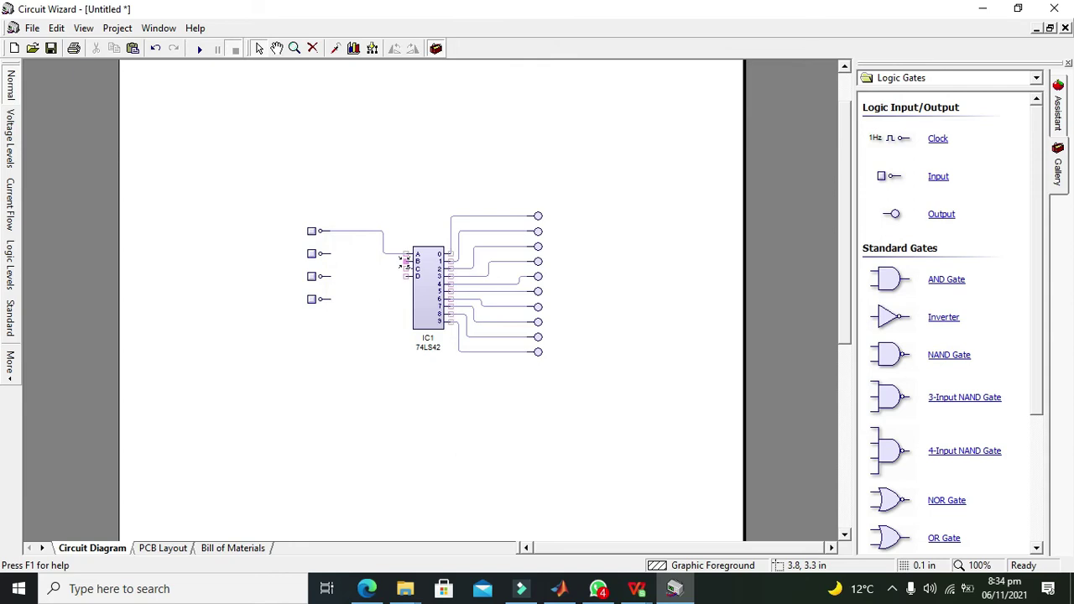
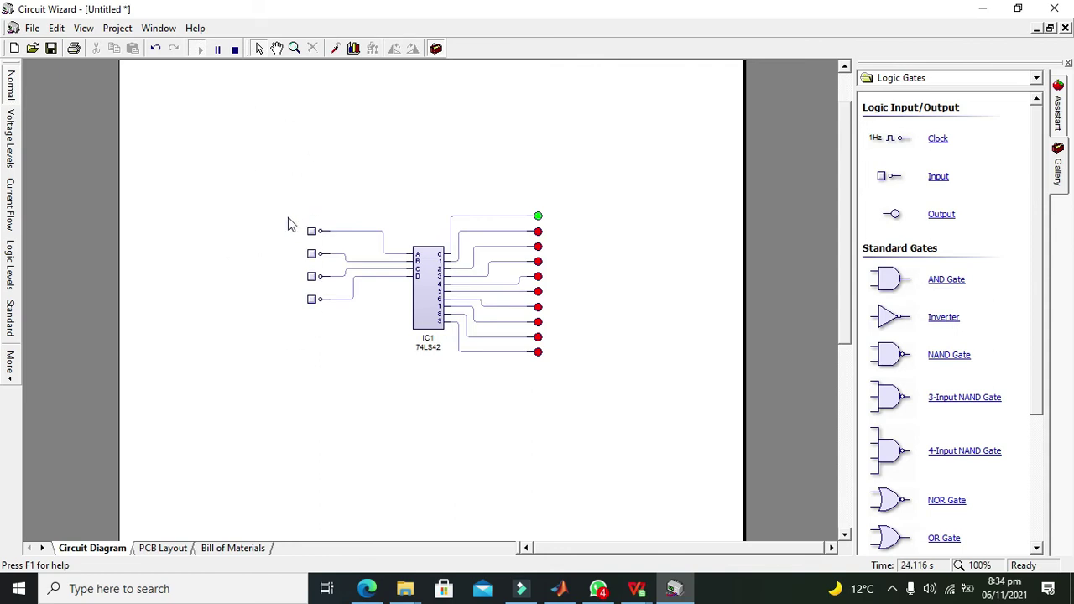
Restart the circuit simulation and toggle input A on and off to test decimal codes 0 and 1, inspecting the first output's state
left_click(235, 48)
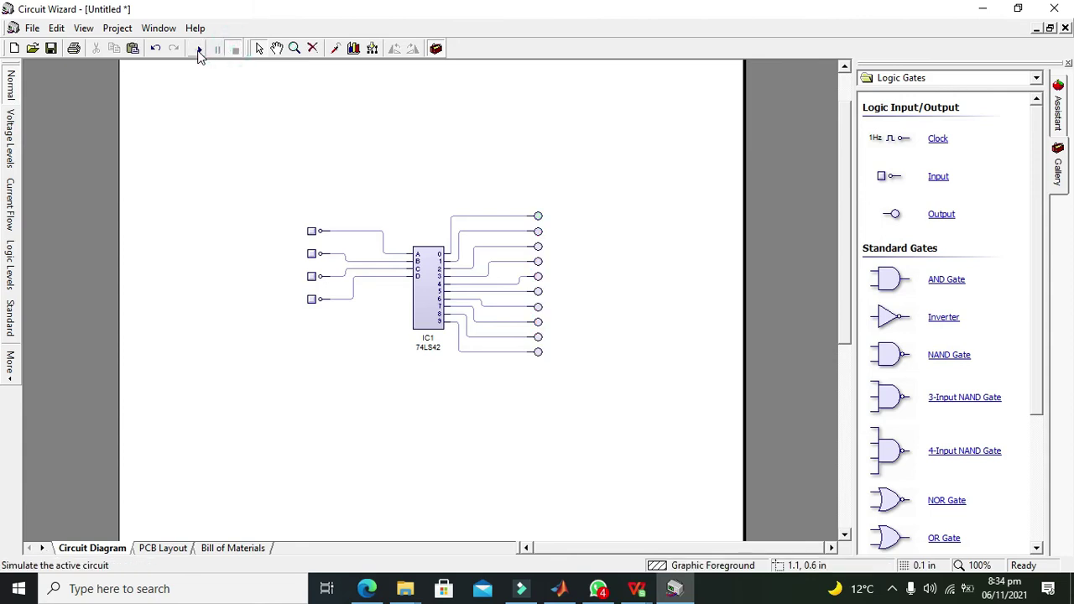
left_click(199, 49)
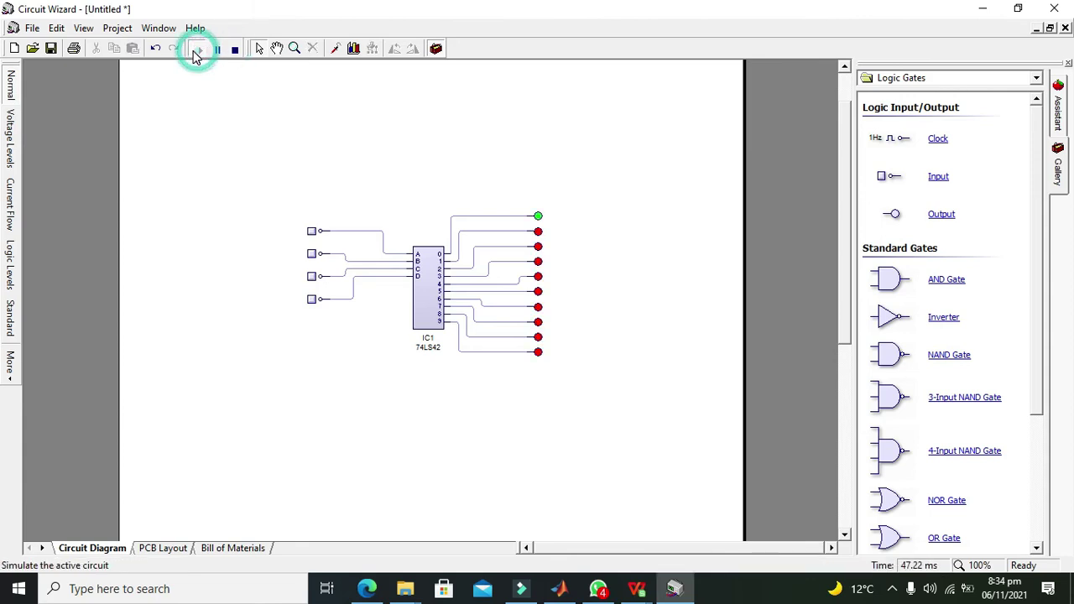
left_click(314, 236)
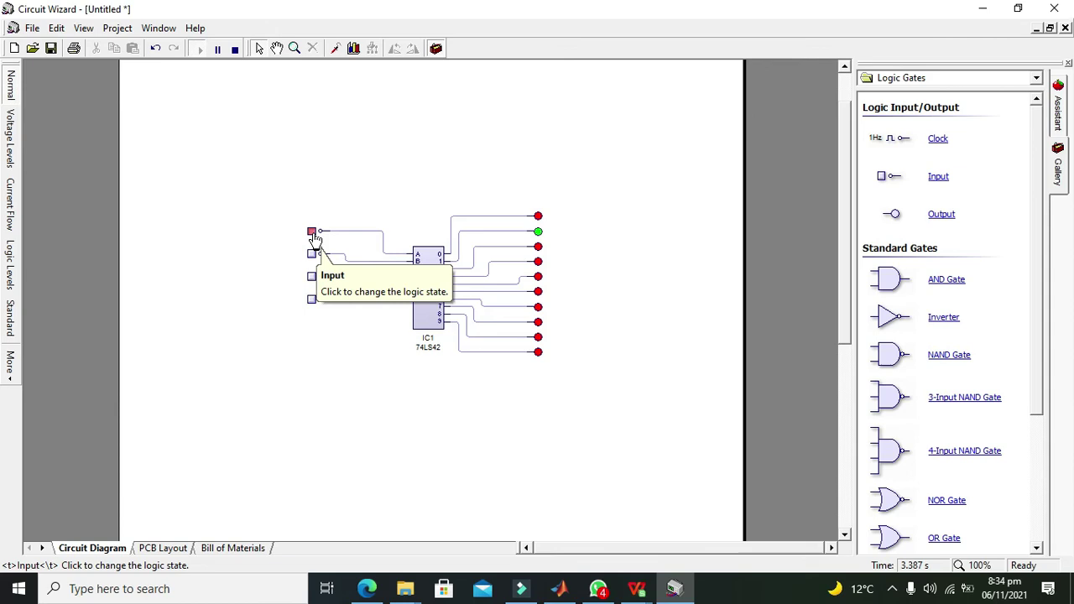
left_click(314, 236)
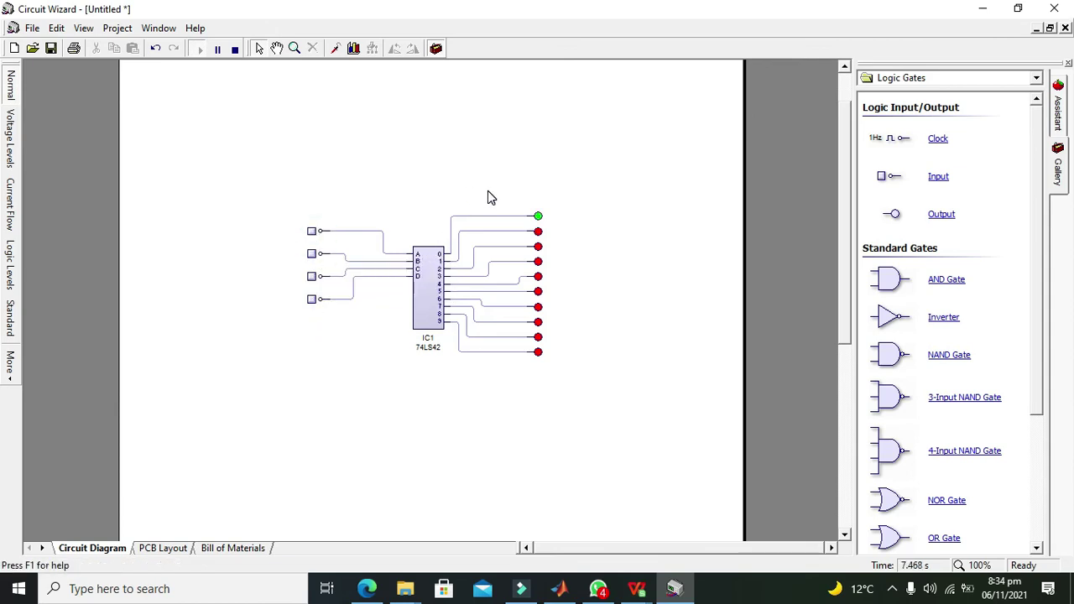
mouse_move(543, 225)
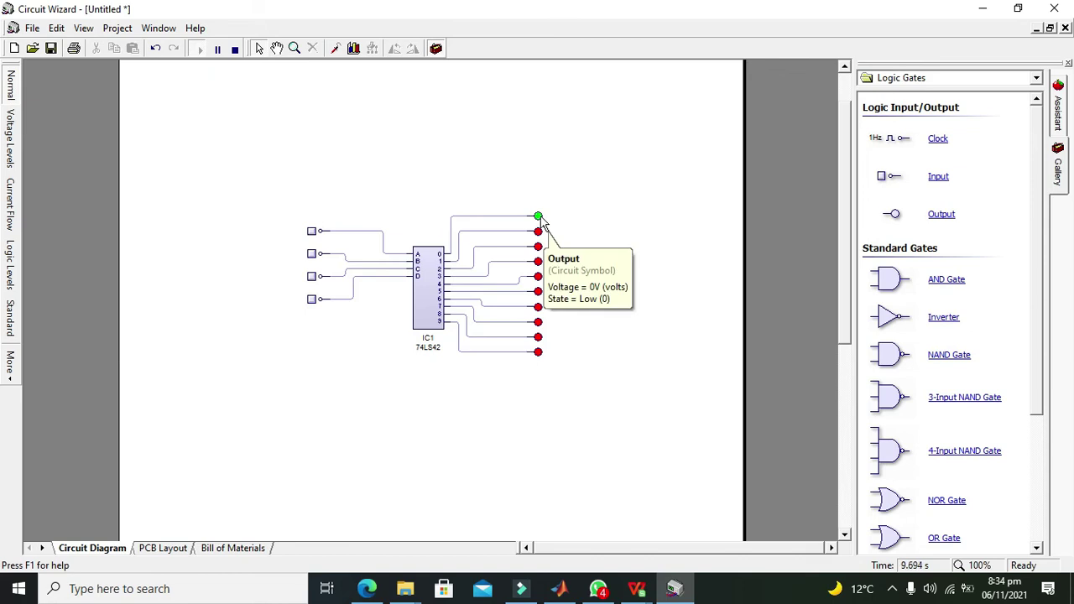
left_click(313, 235)
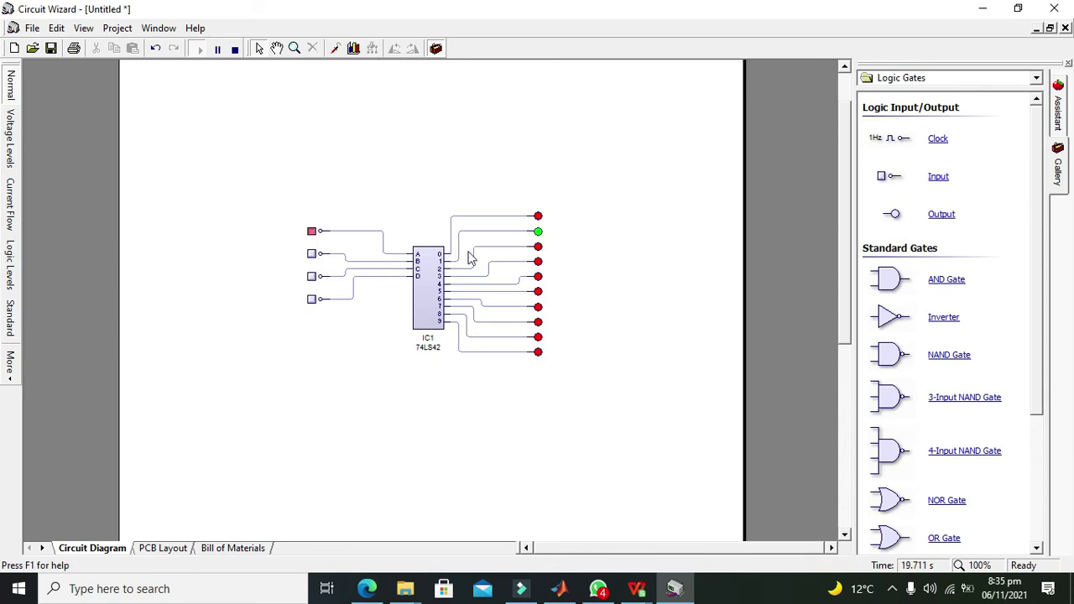
left_click(312, 234)
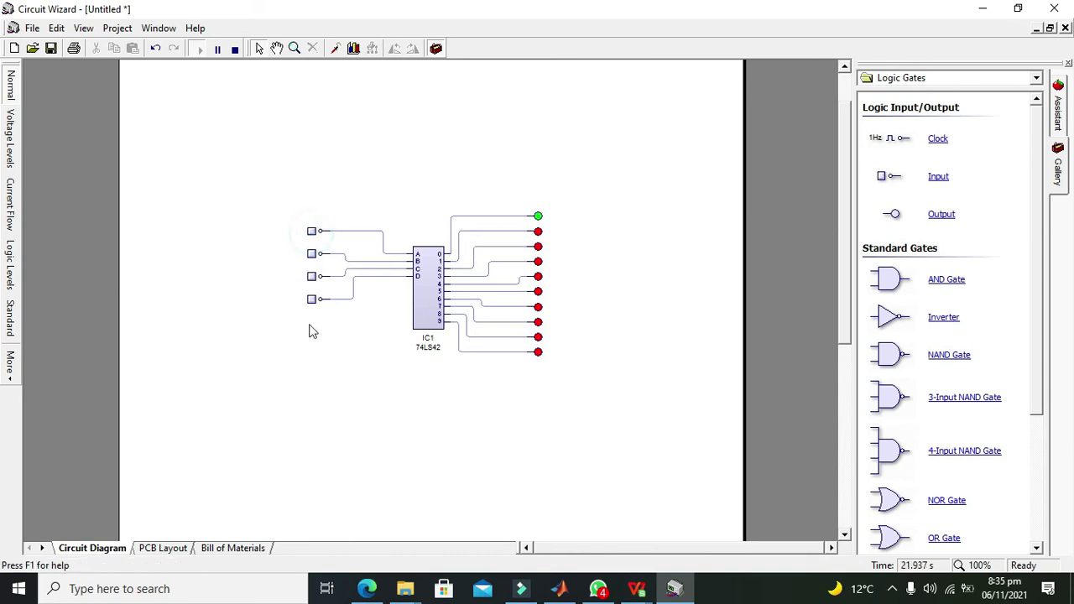
Test decimal codes 2 and 3 by switching input B on alone and together with input A, and switch both off again
left_click(312, 254)
left_click(311, 253)
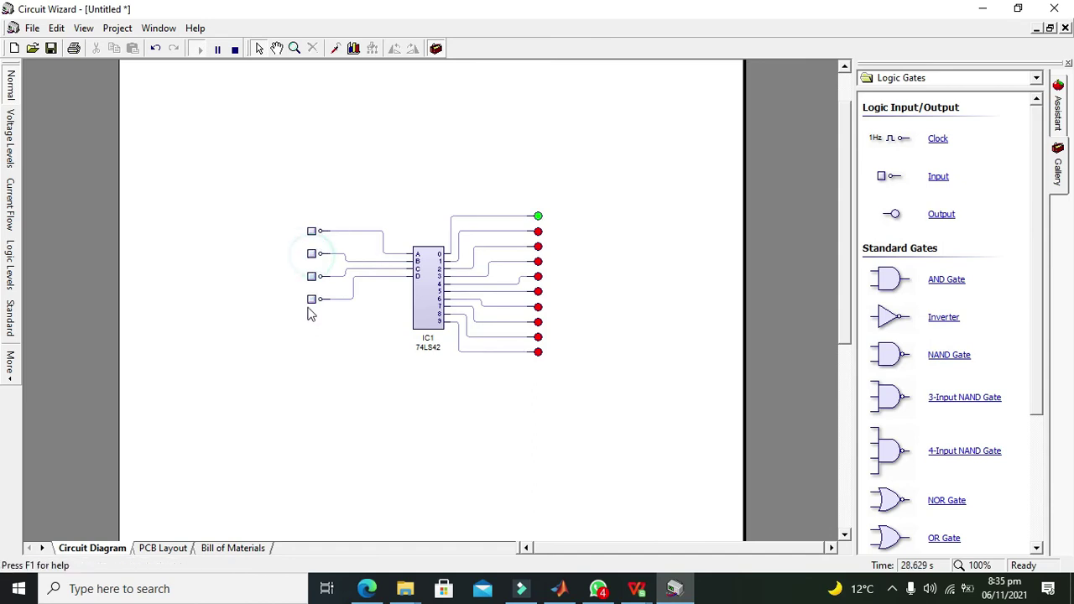
left_click(311, 254)
left_click(311, 231)
left_click(312, 253)
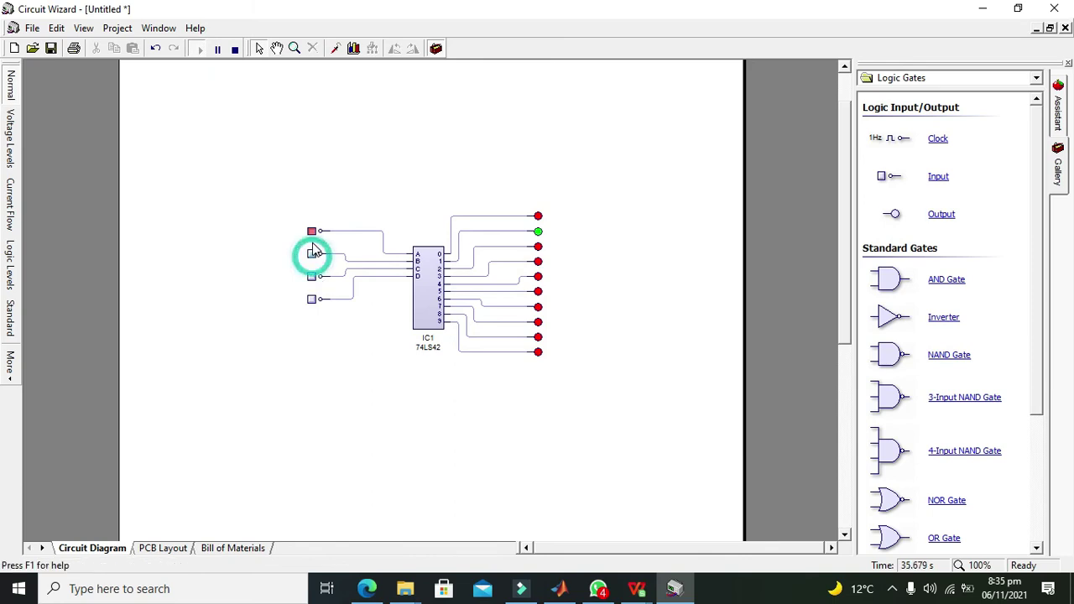
left_click(312, 231)
Test decimal codes 4 to 7 by switching input C on and stepping inputs A and B through their combinations
left_click(311, 276)
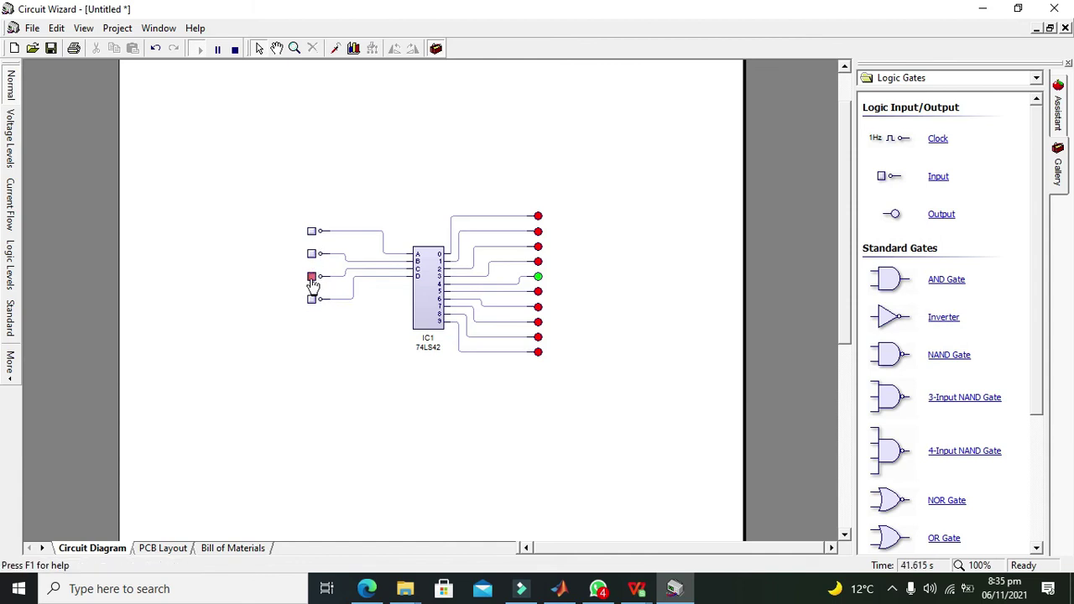
left_click(311, 232)
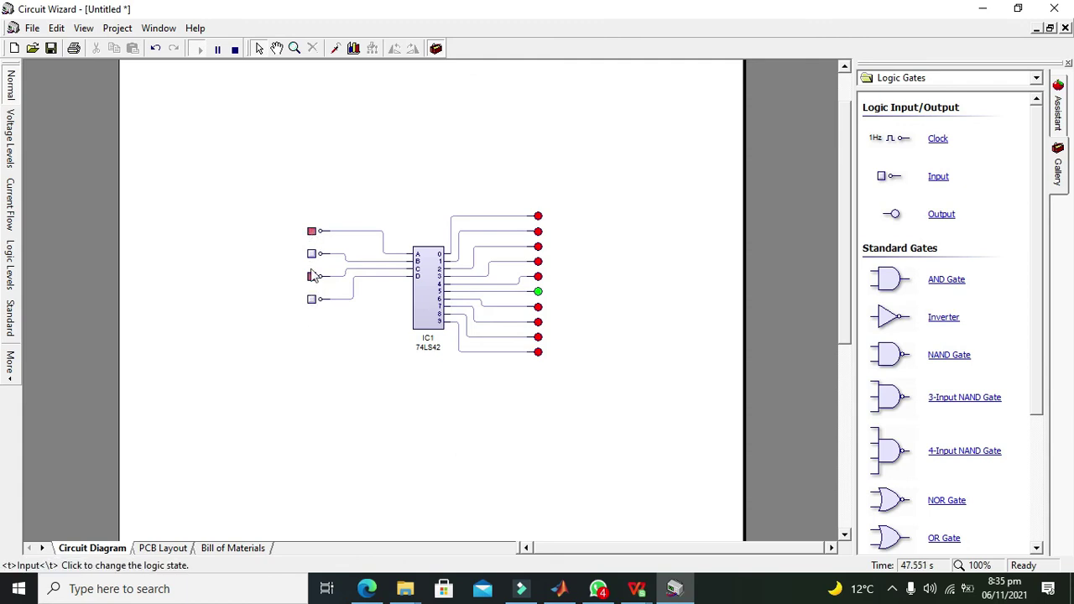
left_click(311, 232)
left_click(312, 252)
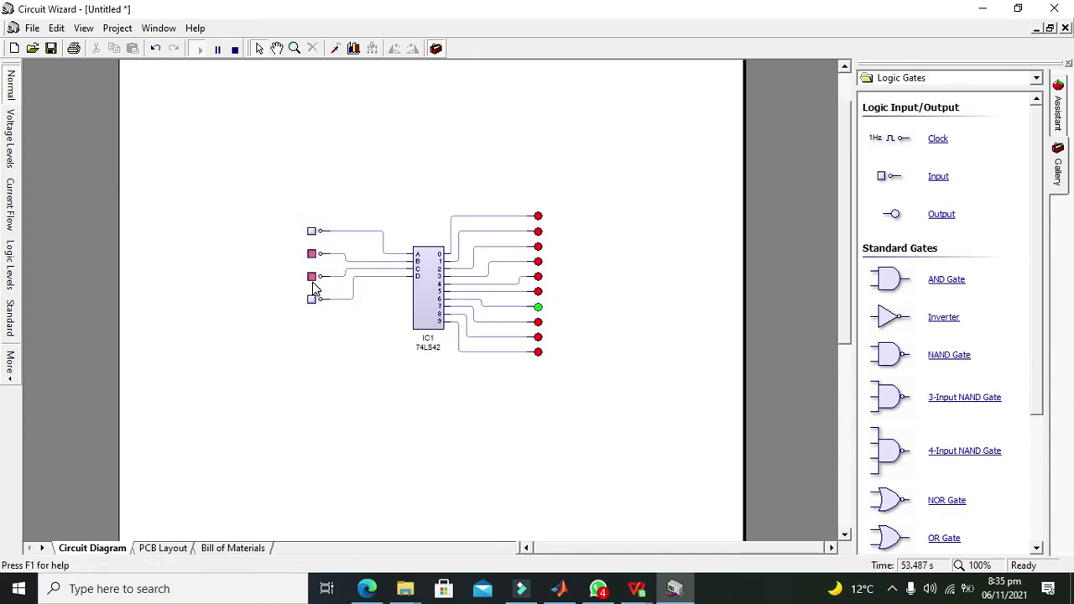
left_click(312, 232)
Test decimal codes 8 and 9 by leaving only input D on, and switching input A on with it
left_click(311, 298)
left_click(311, 277)
left_click(312, 254)
left_click(311, 232)
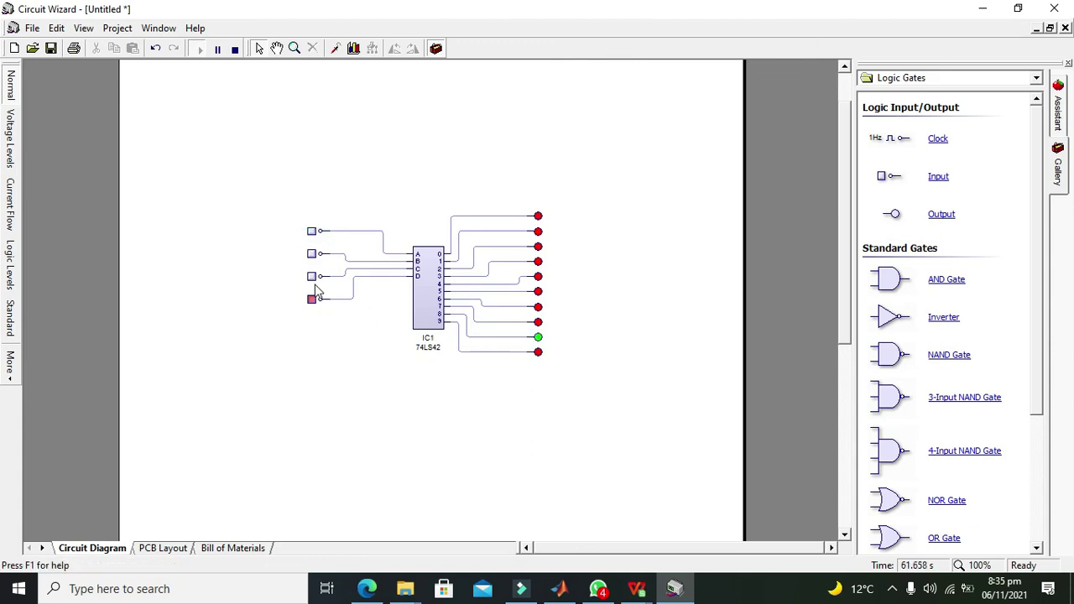
left_click(311, 231)
left_click(892, 596)
right_click(908, 557)
left_click(930, 591)
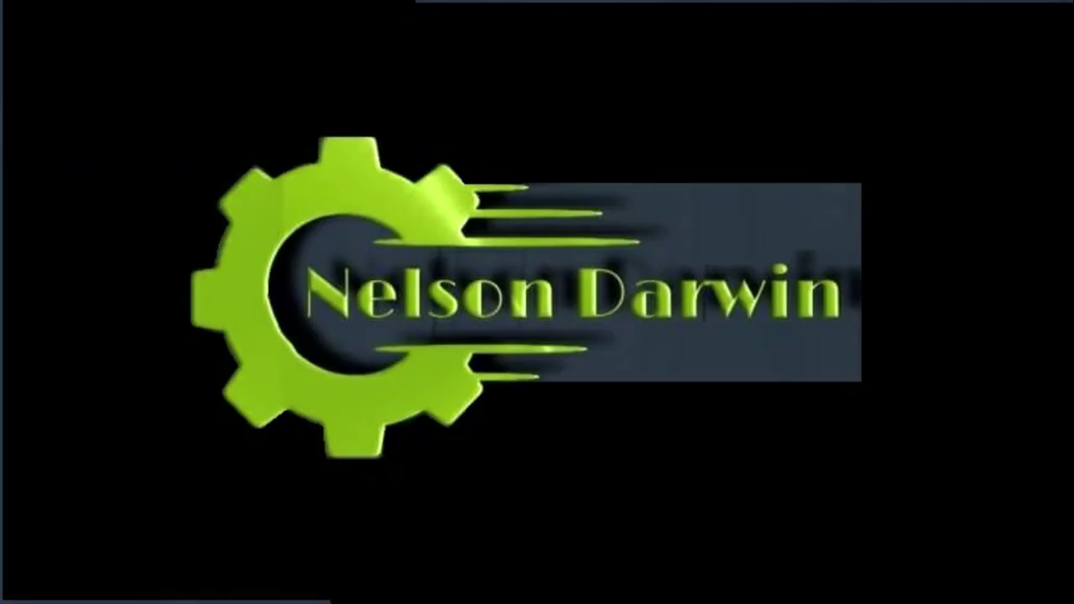